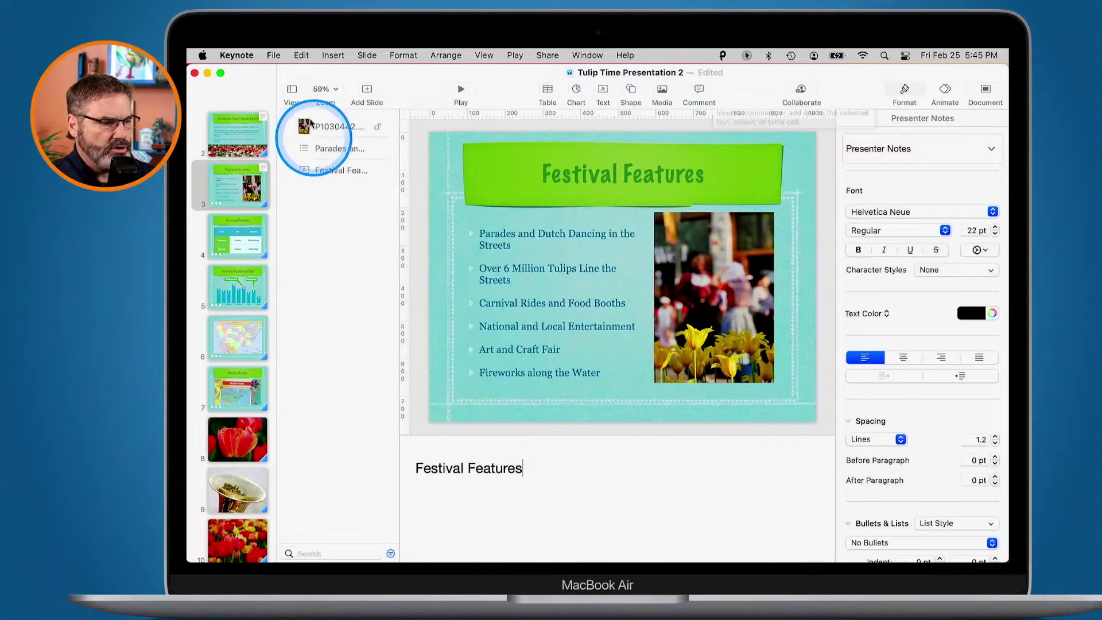
- Save the current edits to Tulip Time Presentation 2, including the 'Festival Features' presenter note
click(273, 56)
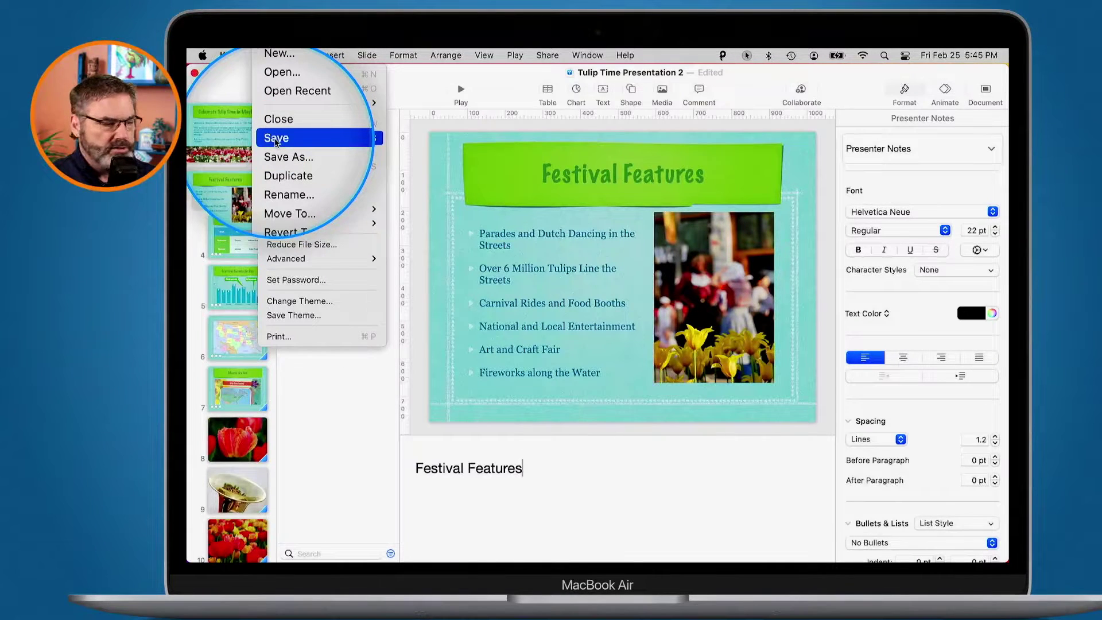
click(367, 141)
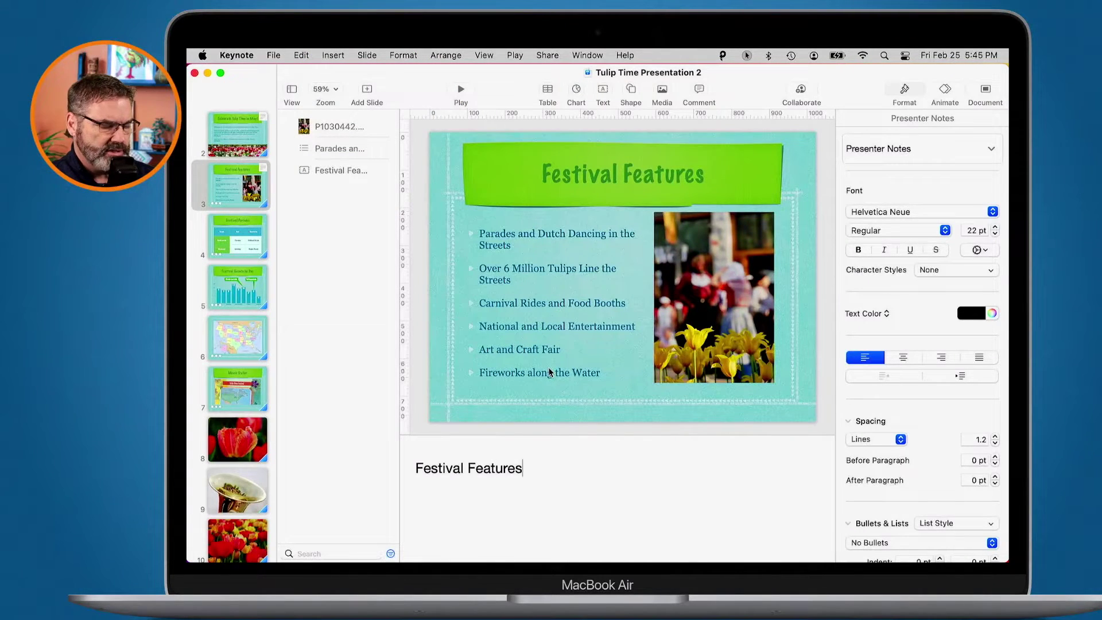
- Change the presentation's name from 'Tulip Time Presentation 2' to 'Tulip Time Presentation 2022'
click(650, 72)
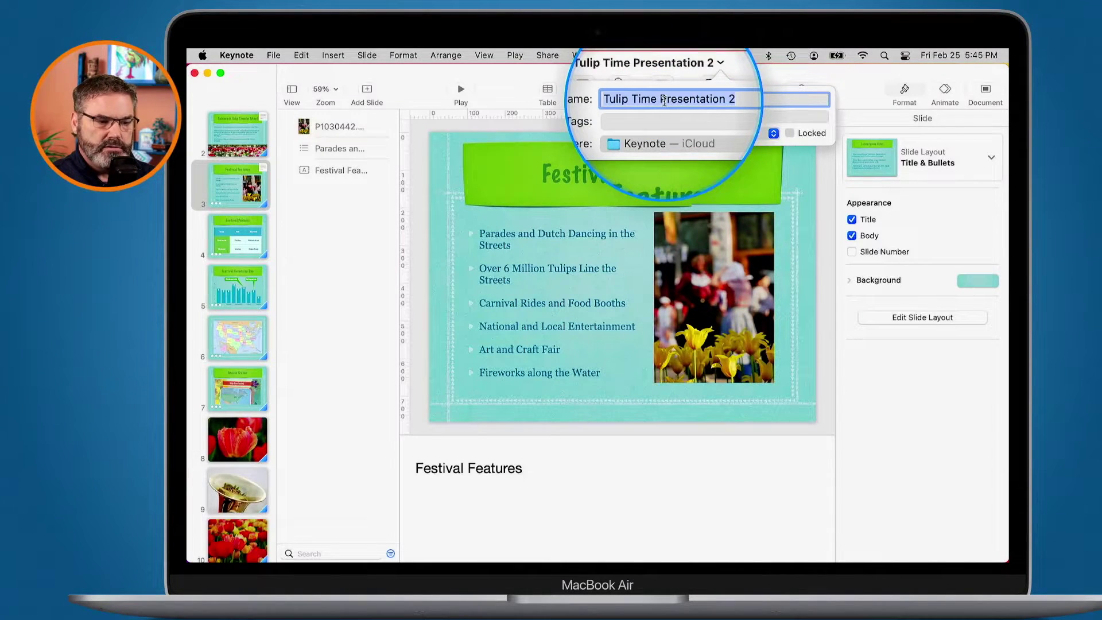
key(Right)
key(BackSpace)
key(BackSpace)
key(BackSpace)
key(BackSpace)
key(BackSpace)
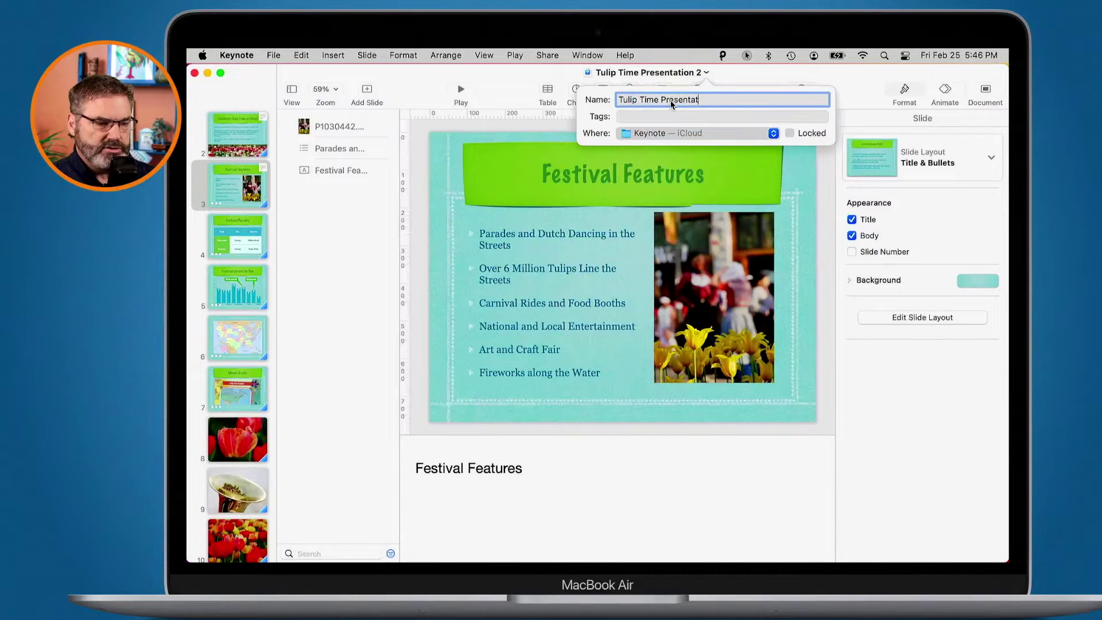
text(ion )
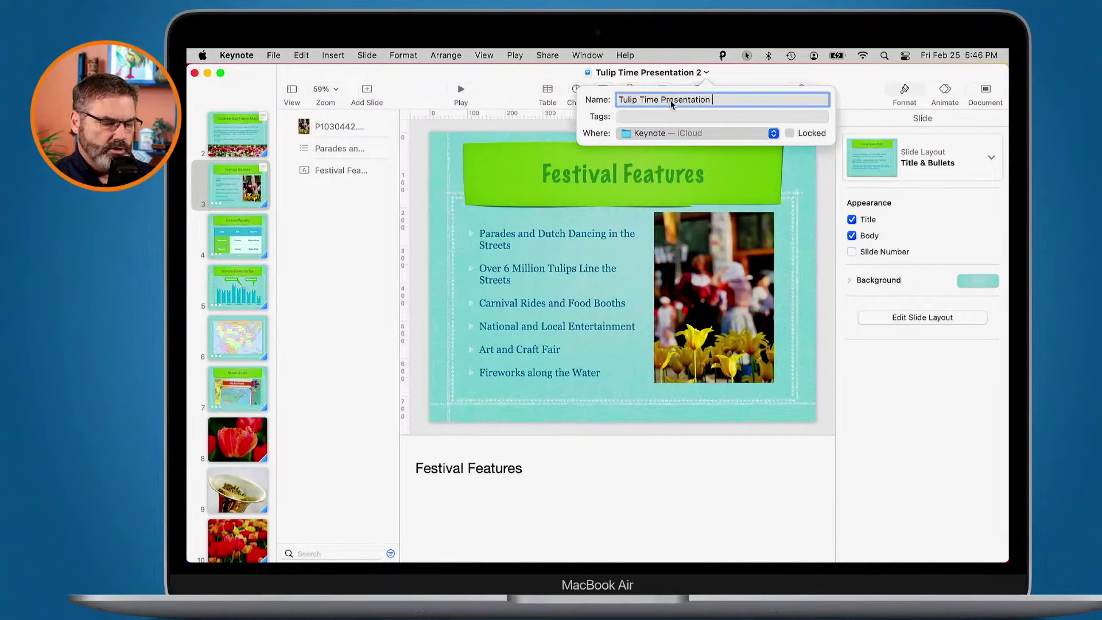
text(2022)
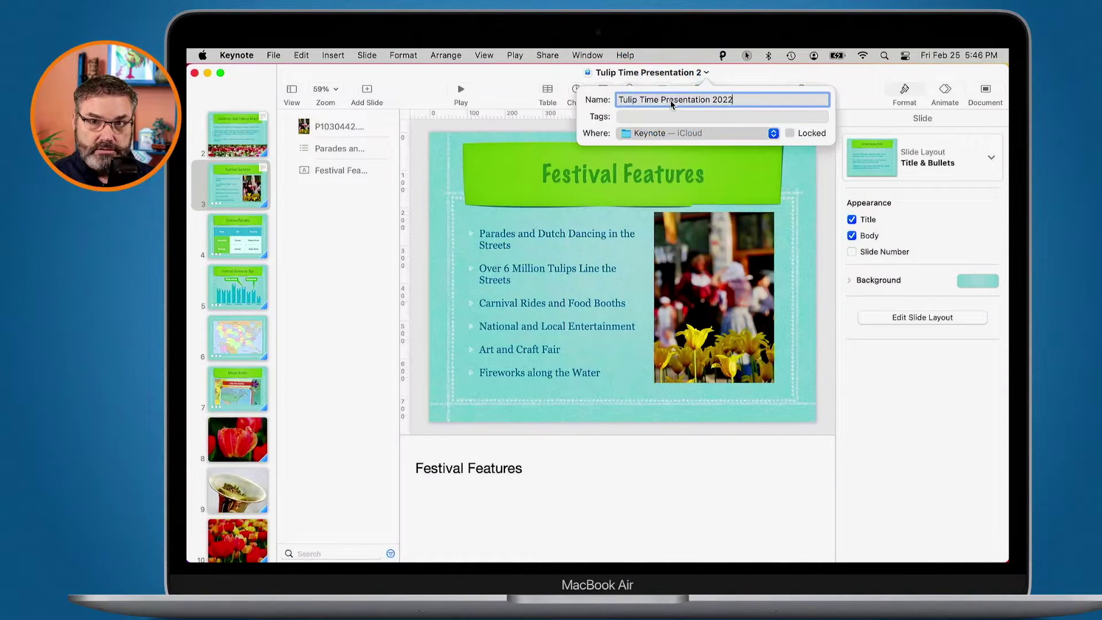
key(Return)
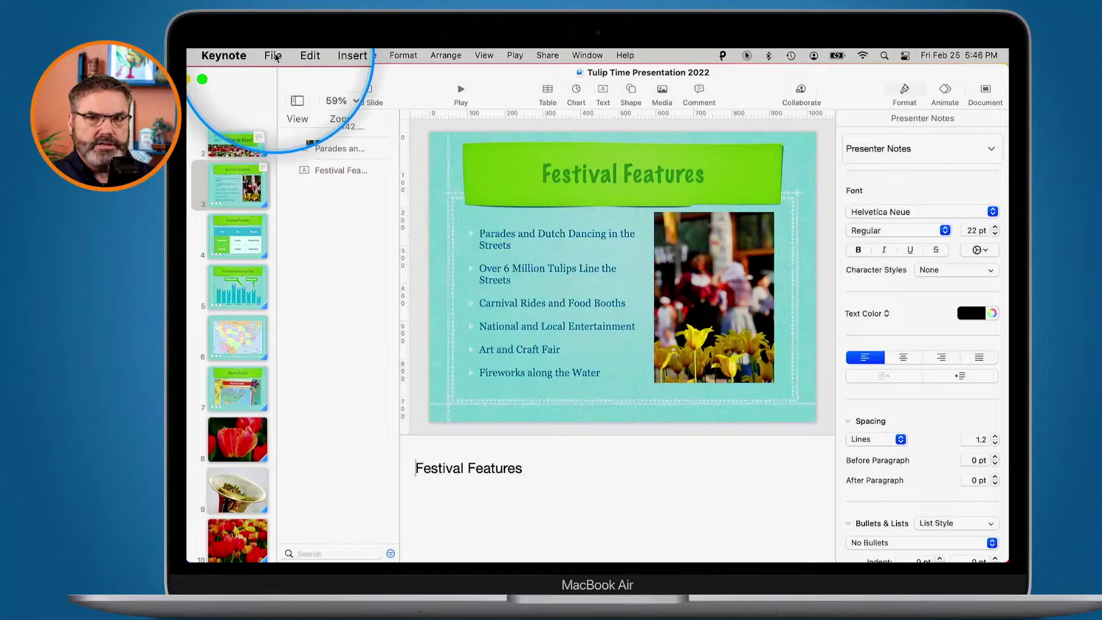
click(273, 55)
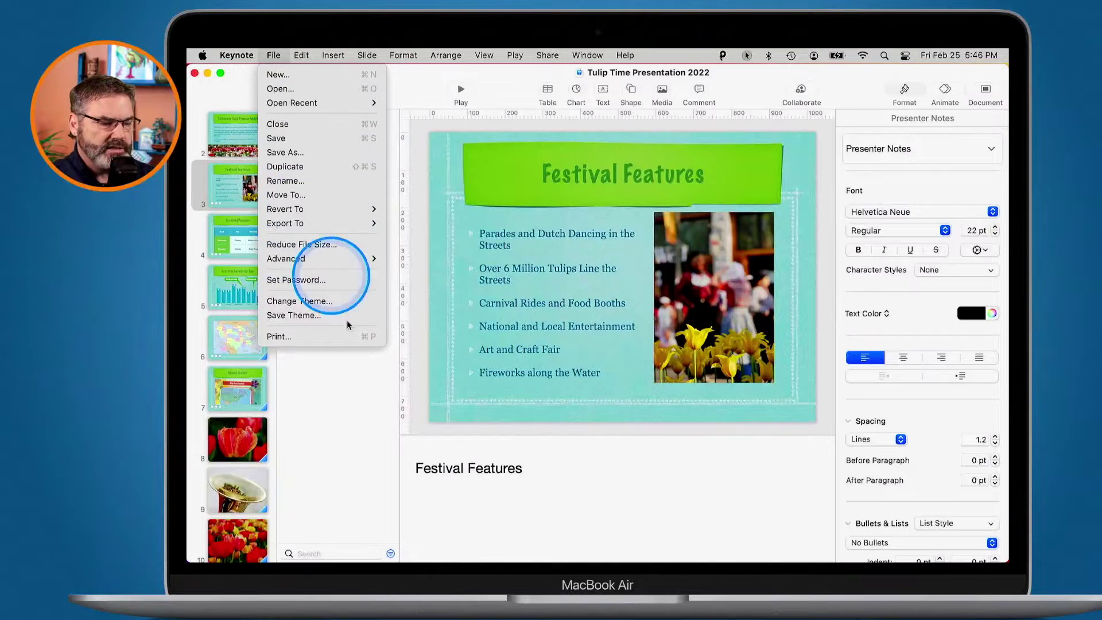
click(332, 406)
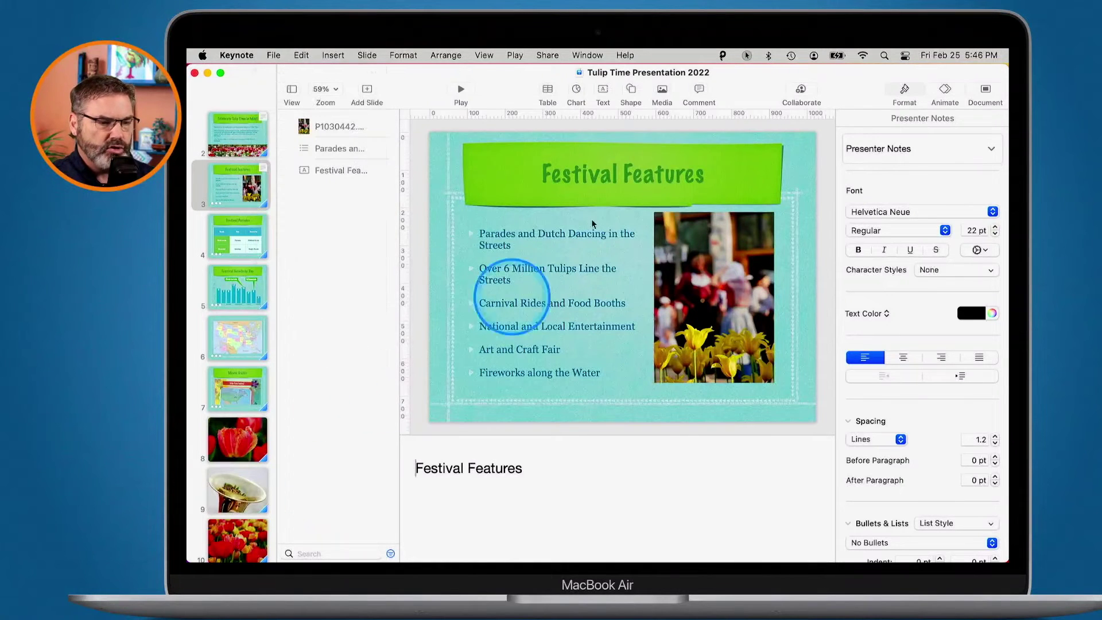
click(641, 73)
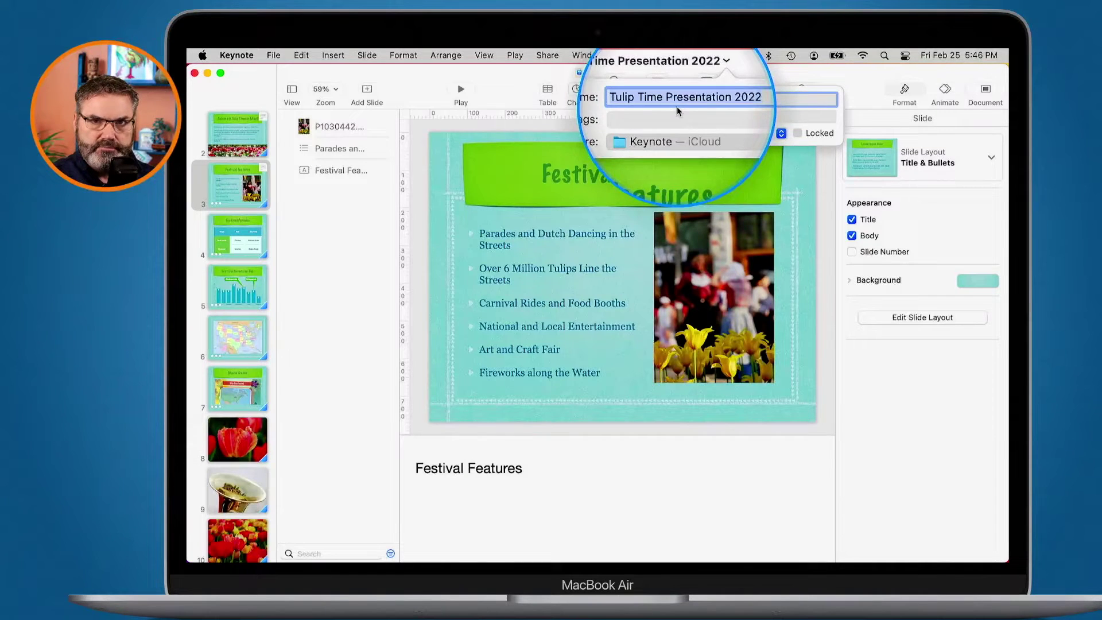
click(366, 331)
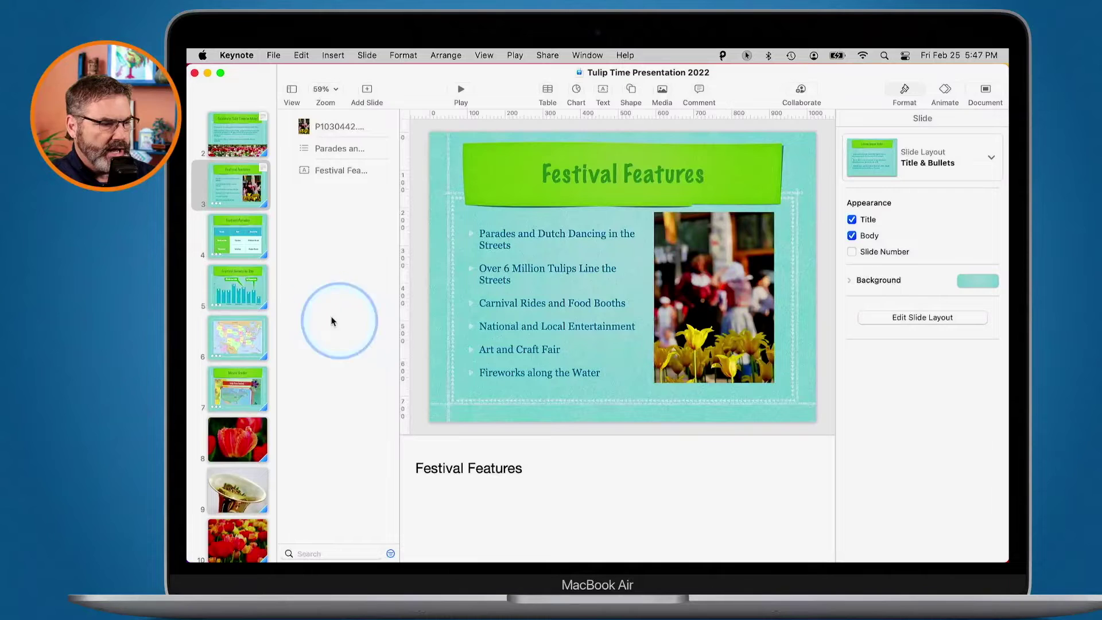
- Save As a separate copy named 'Tulip Time Presentation 2023' in the Keynote iCloud folder
click(273, 56)
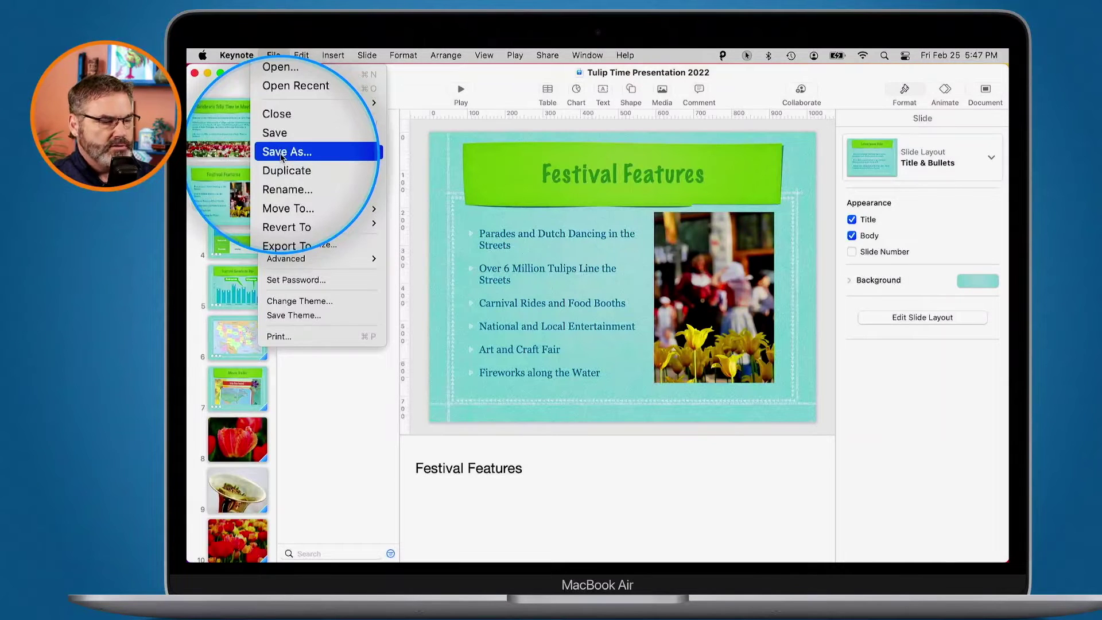
click(282, 153)
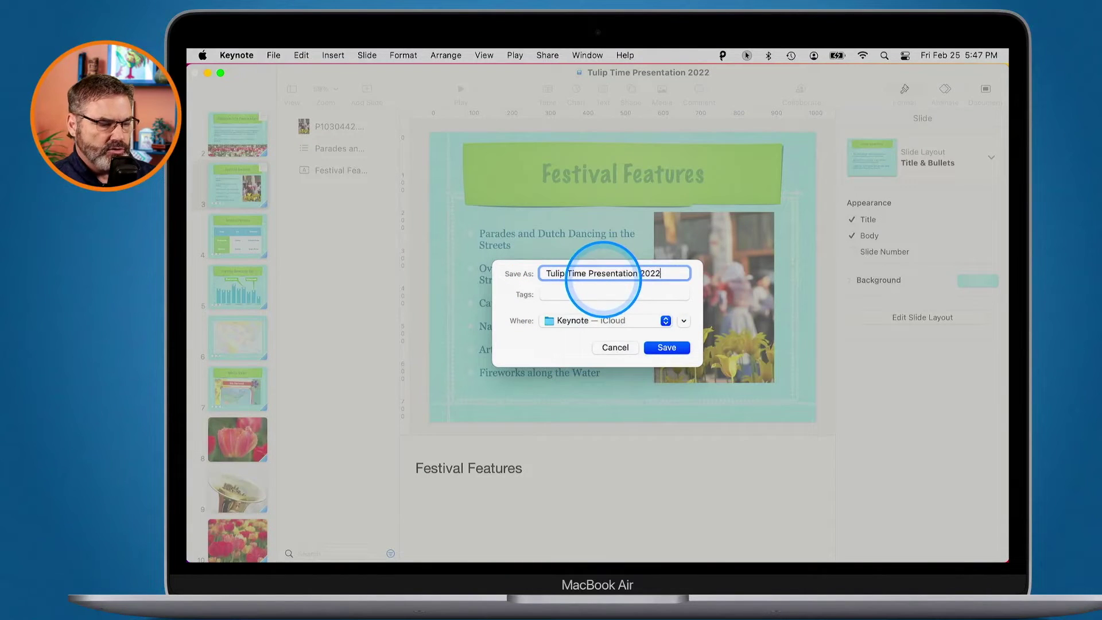
key(Right)
key(BackSpace)
text(3)
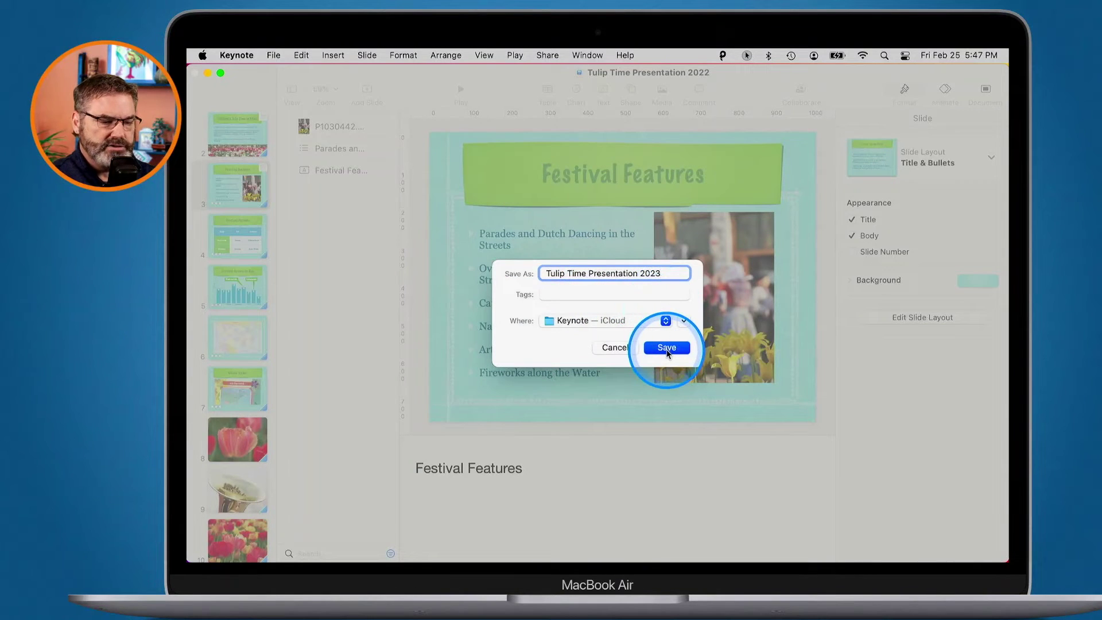
click(667, 348)
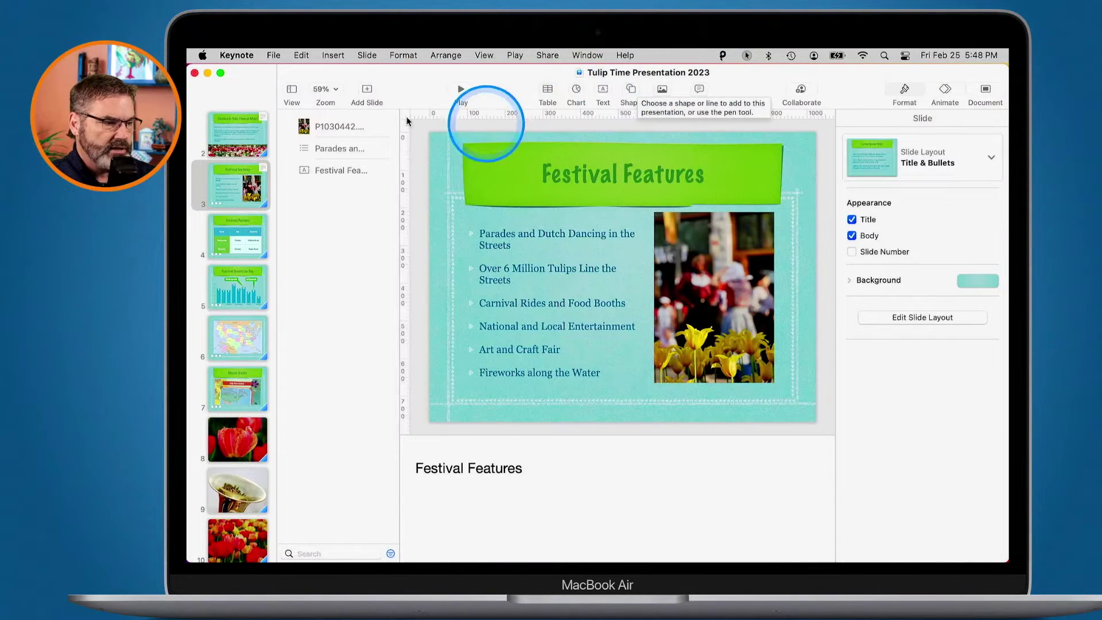
- Reopen Tulip Time Presentation 2022 from recent files and close the 2023 copy's window
click(274, 57)
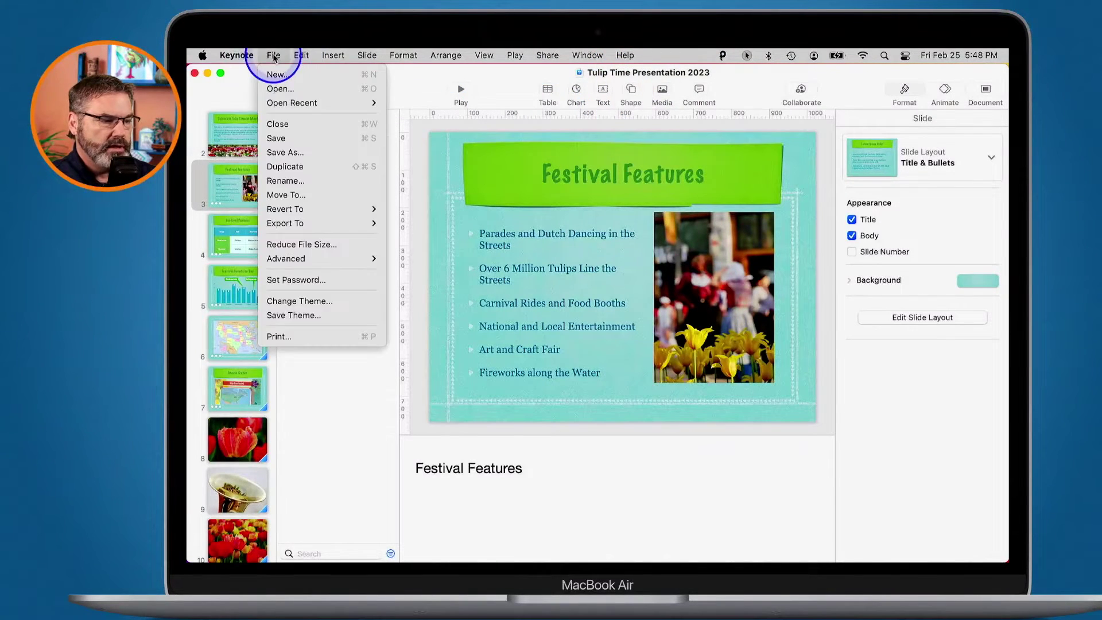
mouse_move(350, 103)
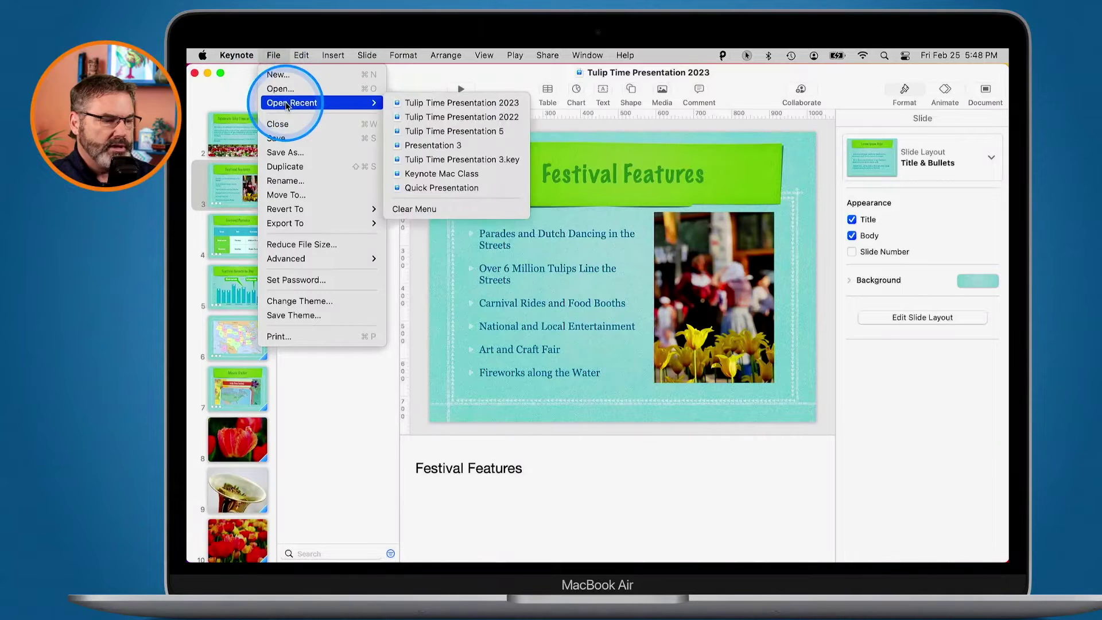
click(475, 120)
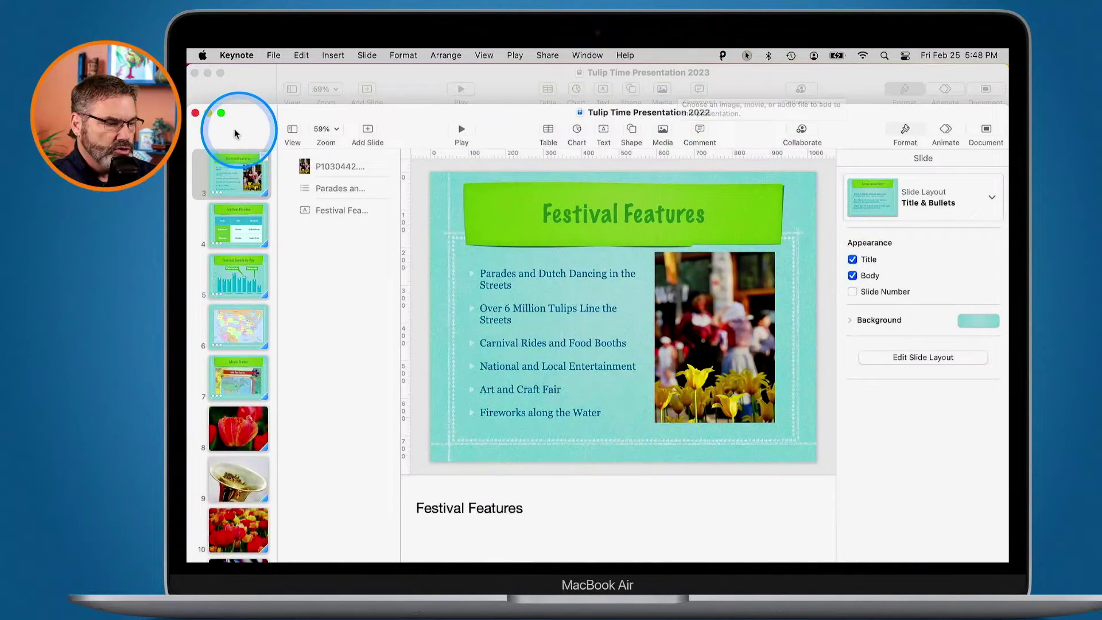
click(208, 73)
drag(258, 115, 256, 54)
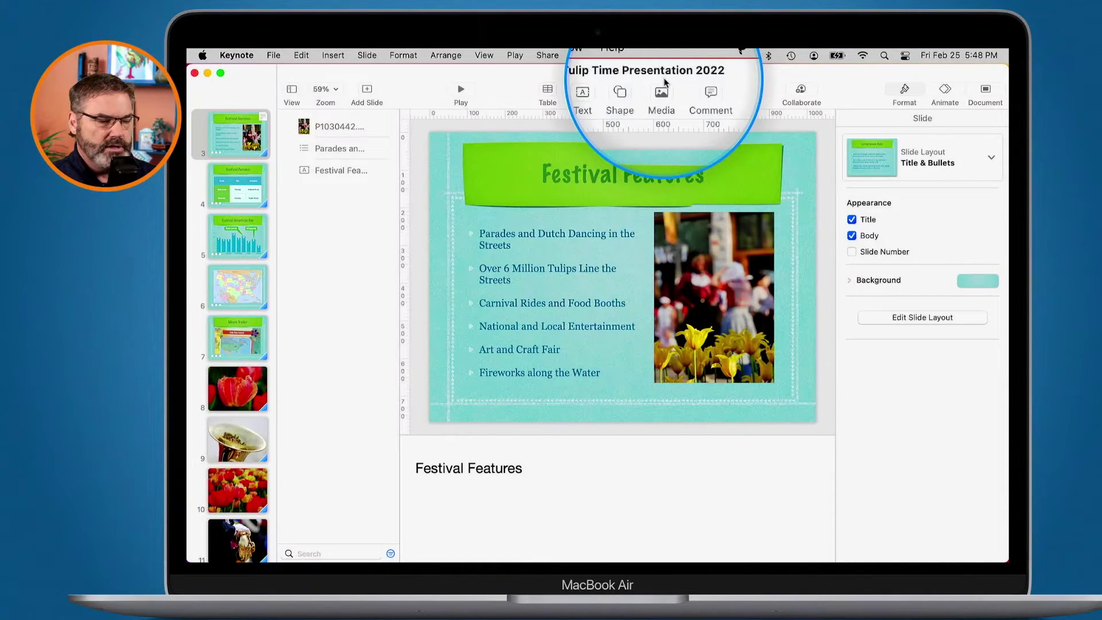
- Duplicate the 2022 presentation and bring up its save prompt suggesting 'Tulip Time Presentation 2022 copy'
click(273, 56)
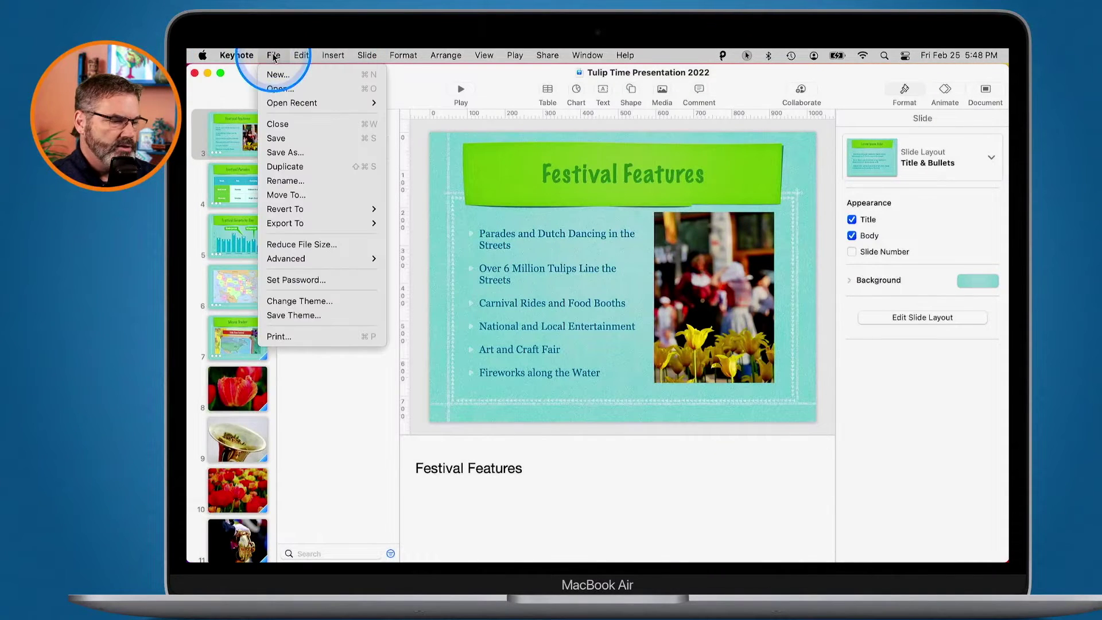
click(287, 167)
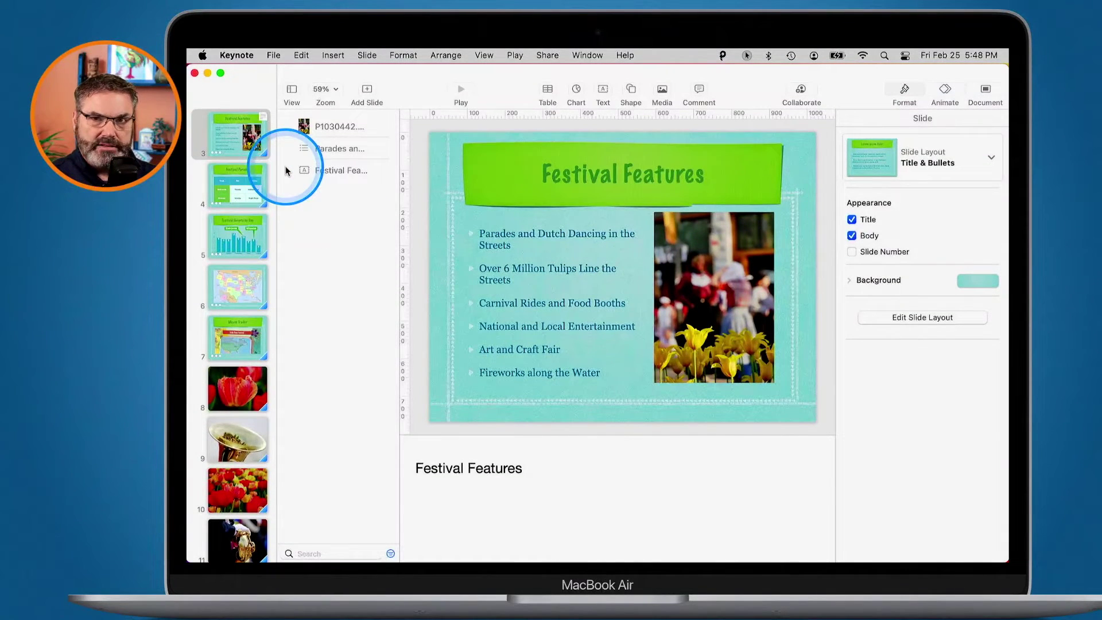
drag(356, 79, 364, 102)
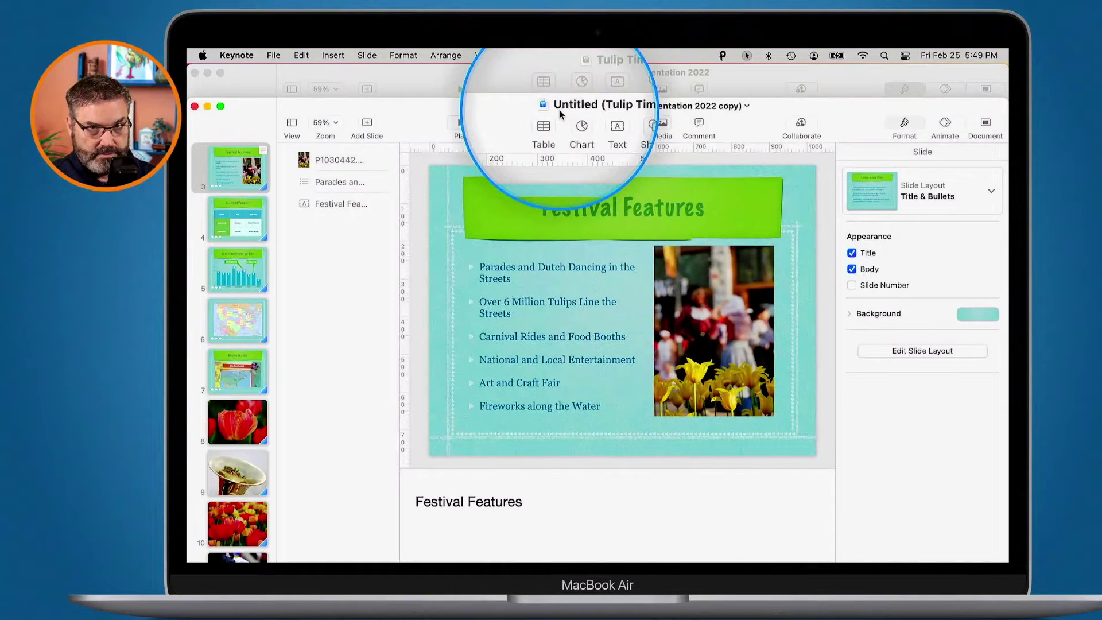
key(super+s)
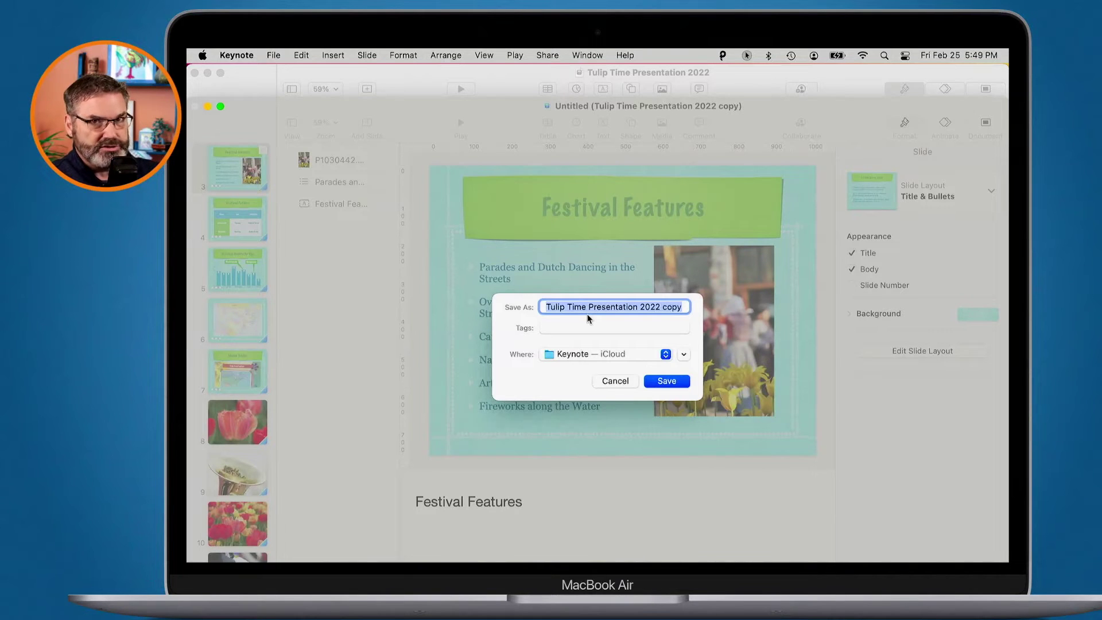
- Cancel saving the untitled duplicate, then close it with Delete Copy, leaving the 2022 original
click(615, 381)
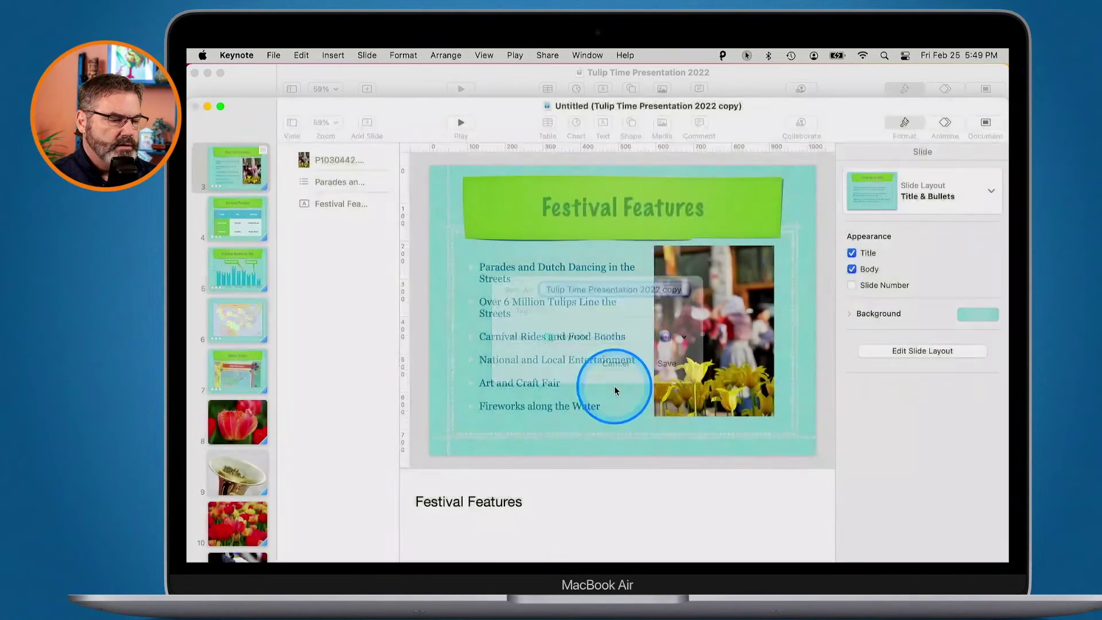
click(290, 144)
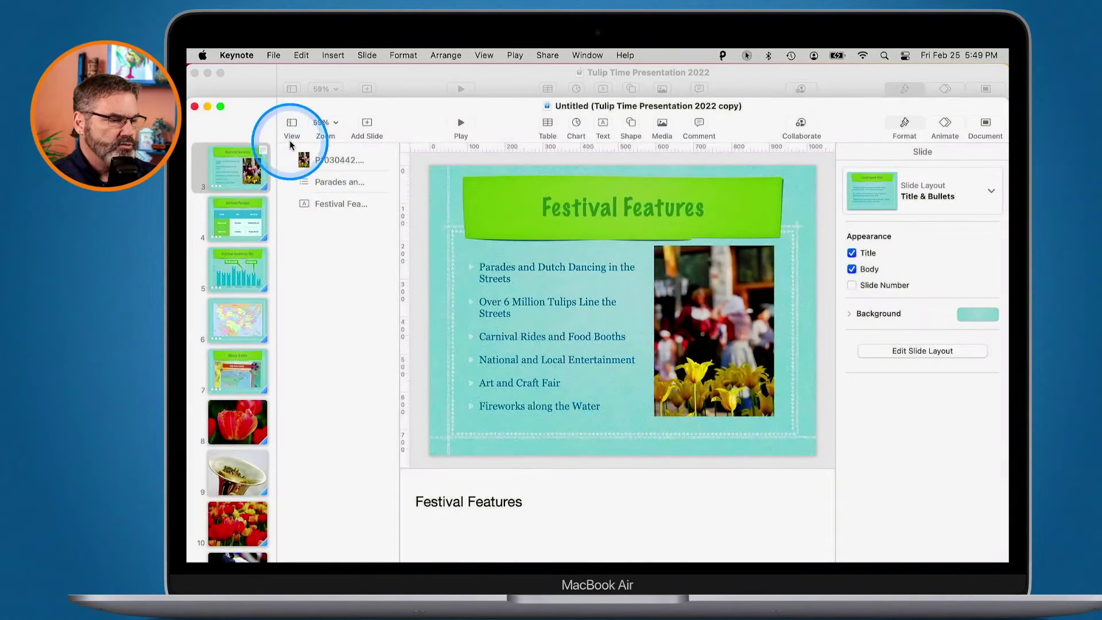
click(195, 106)
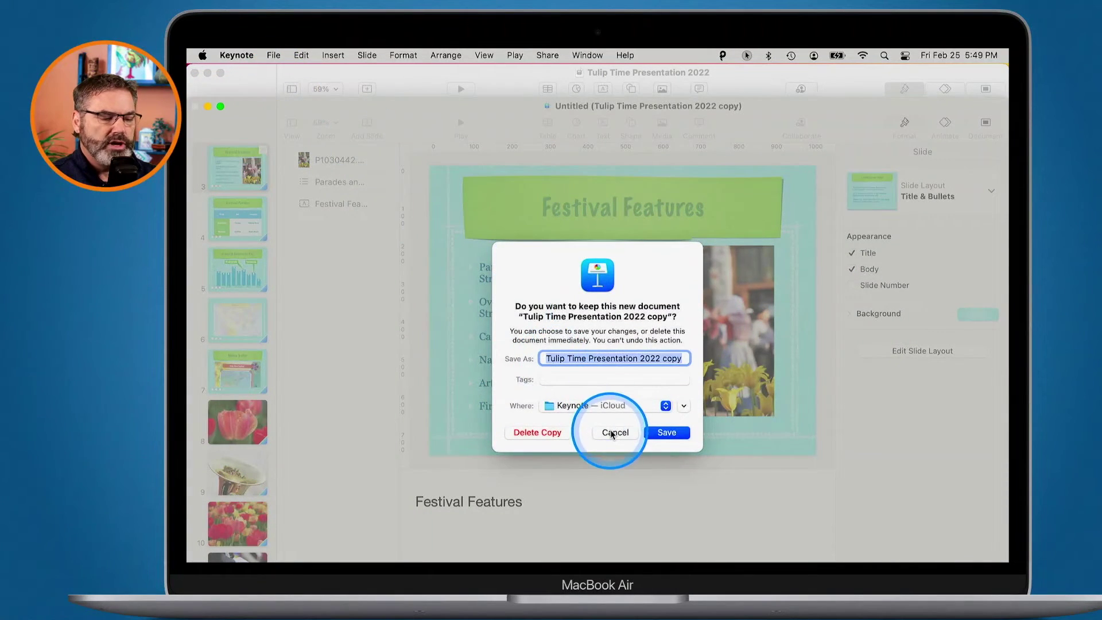
click(611, 433)
key(super+w)
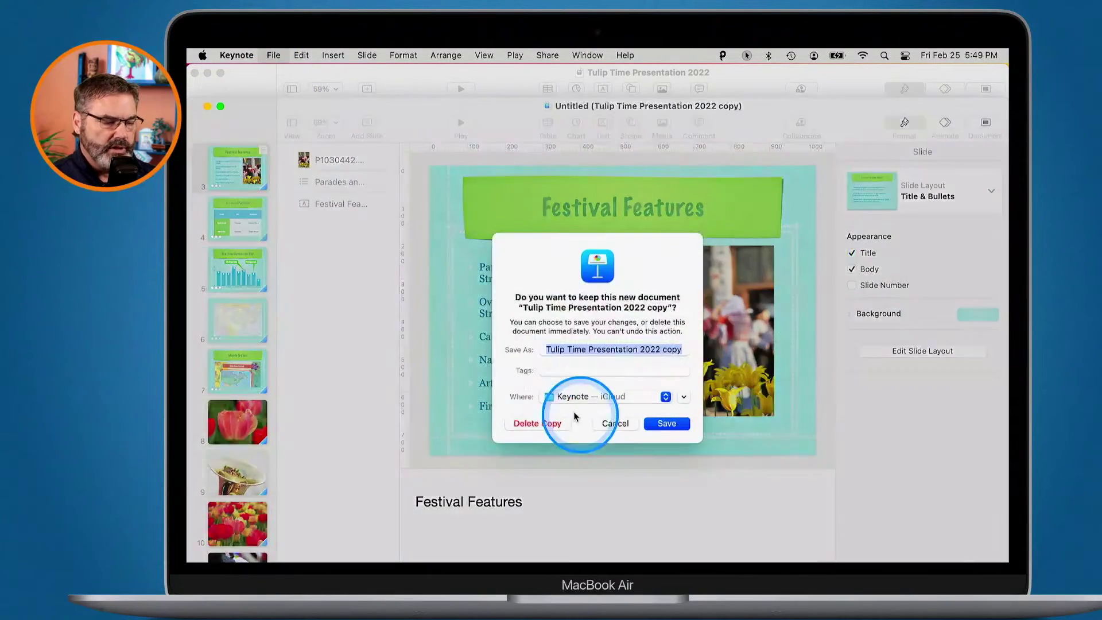
click(542, 428)
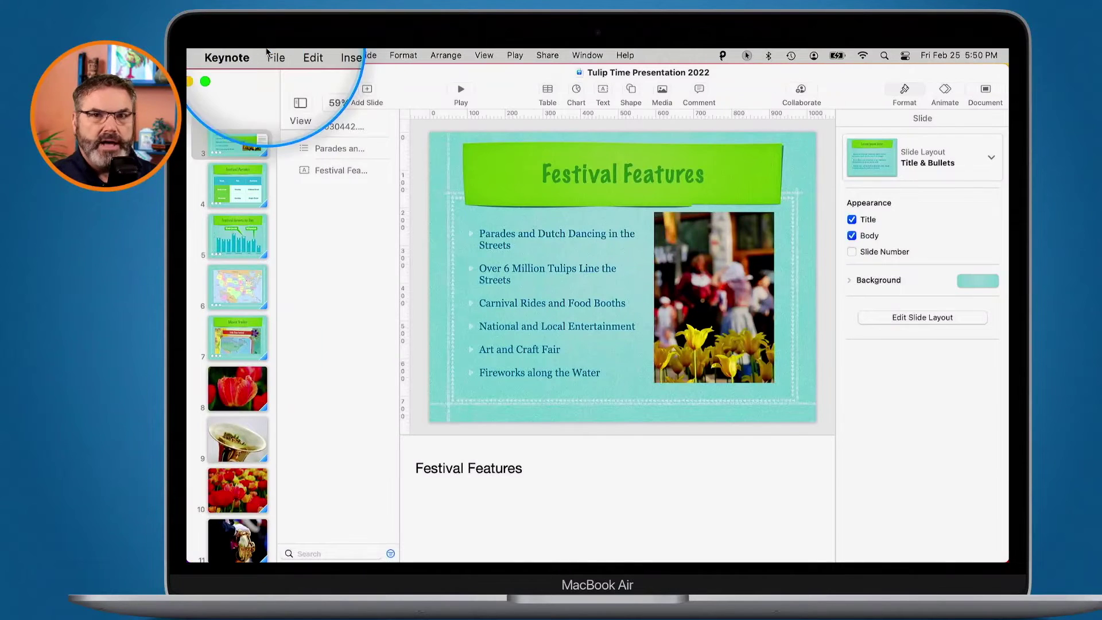
- Revert Tulip Time Presentation 2022 to Previous Save, restoring the 'Celebrate Tulip Time in May!' slide
click(274, 55)
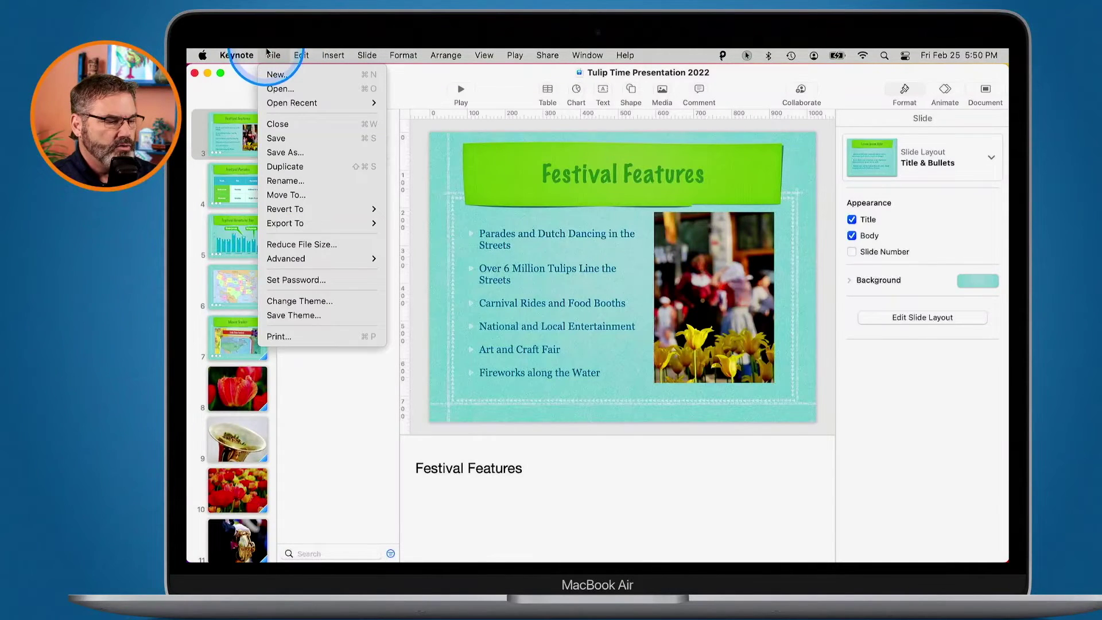
mouse_move(281, 213)
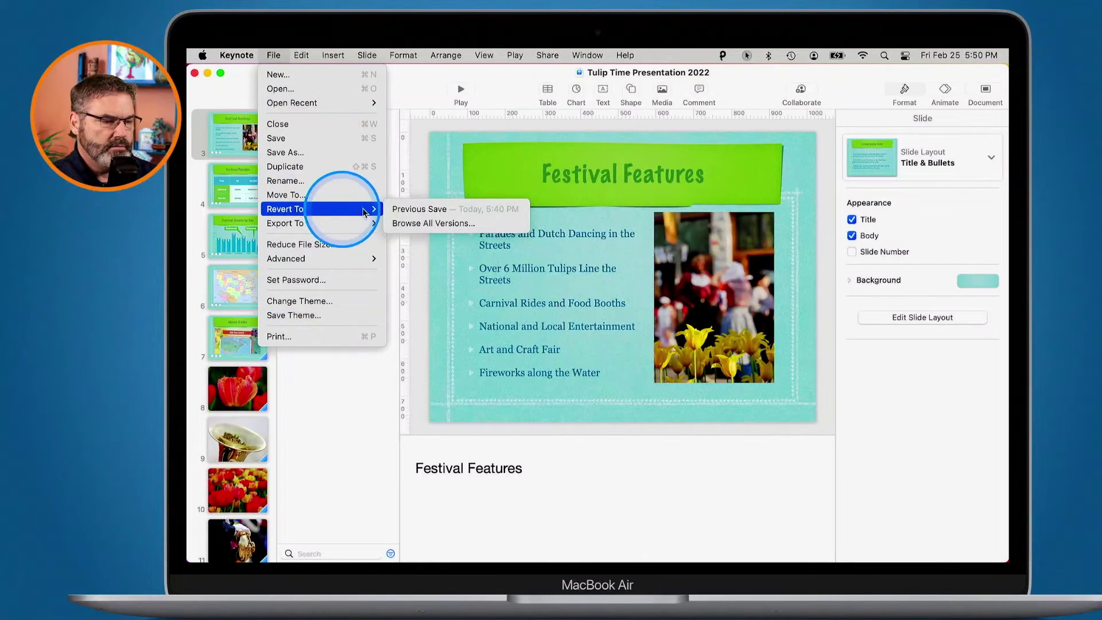
click(432, 210)
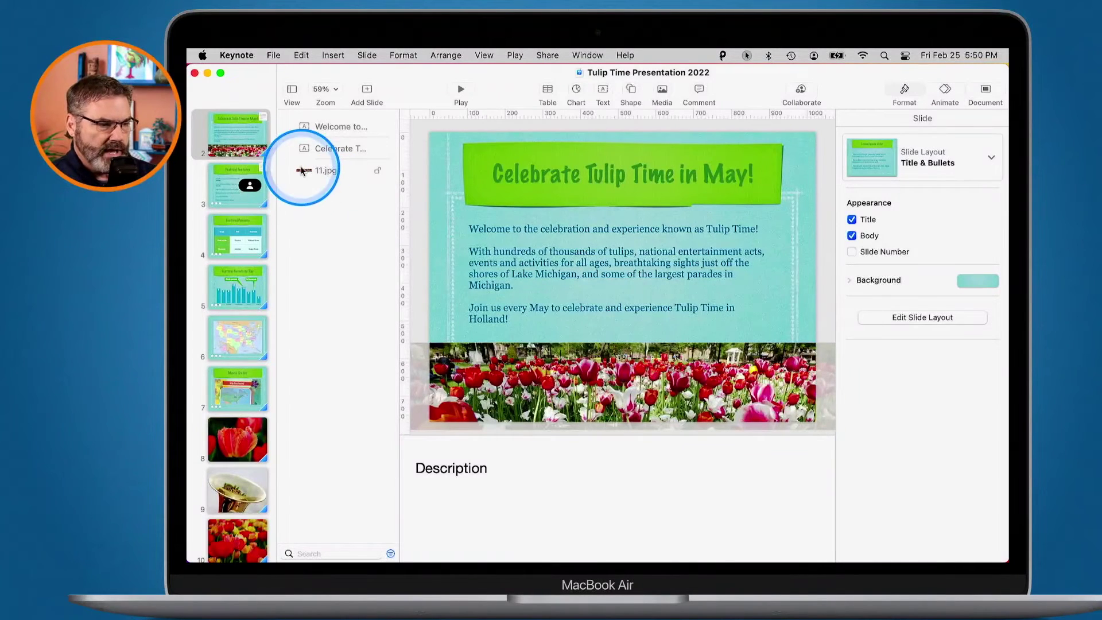
- Browse all versions, comparing the current document with today's 5:45 PM save
click(273, 55)
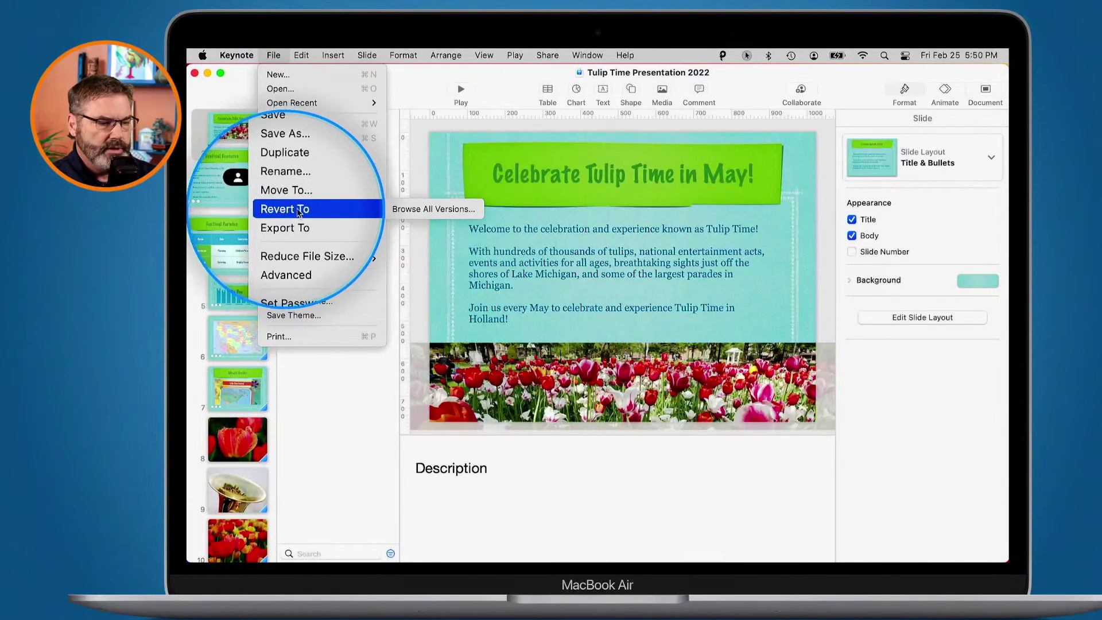
click(410, 212)
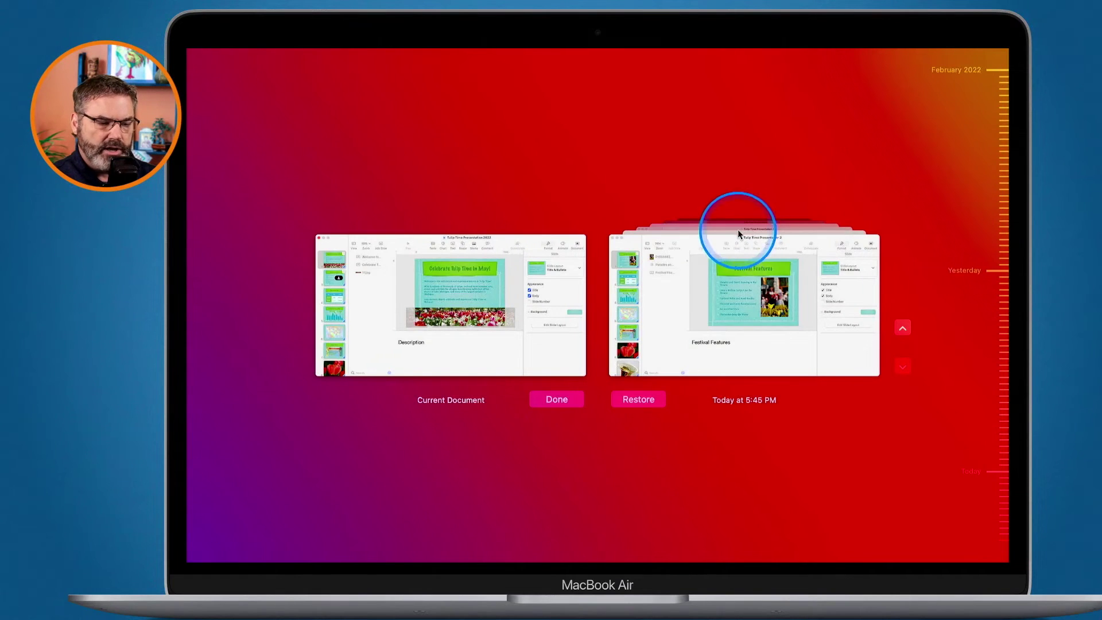
- Step back through older saved versions until reaching the one from today at 5:40 PM
click(904, 330)
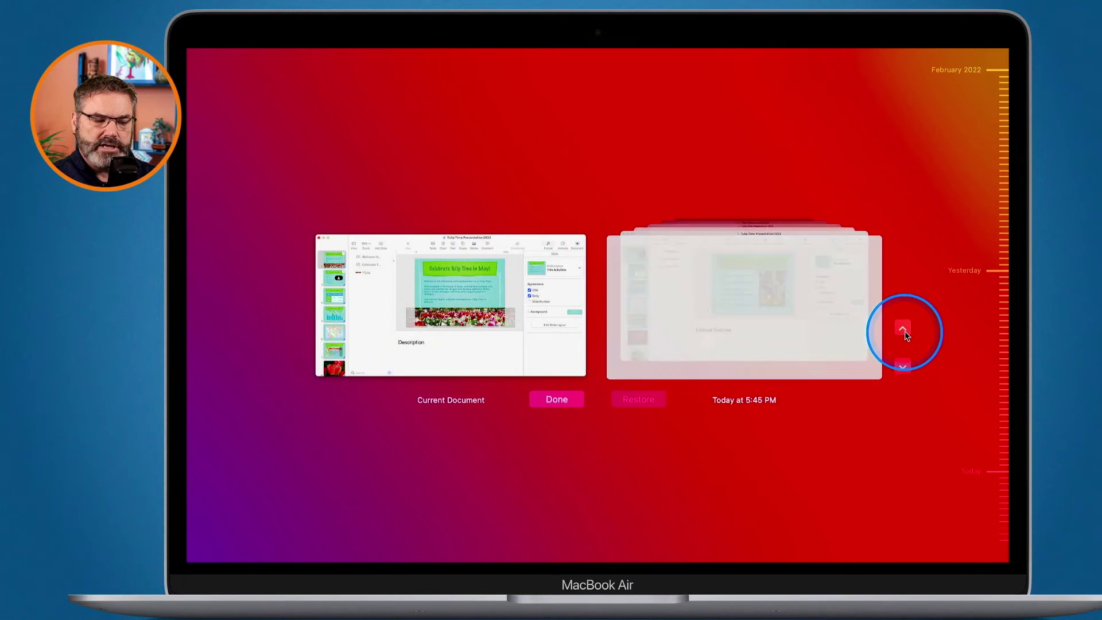
click(904, 330)
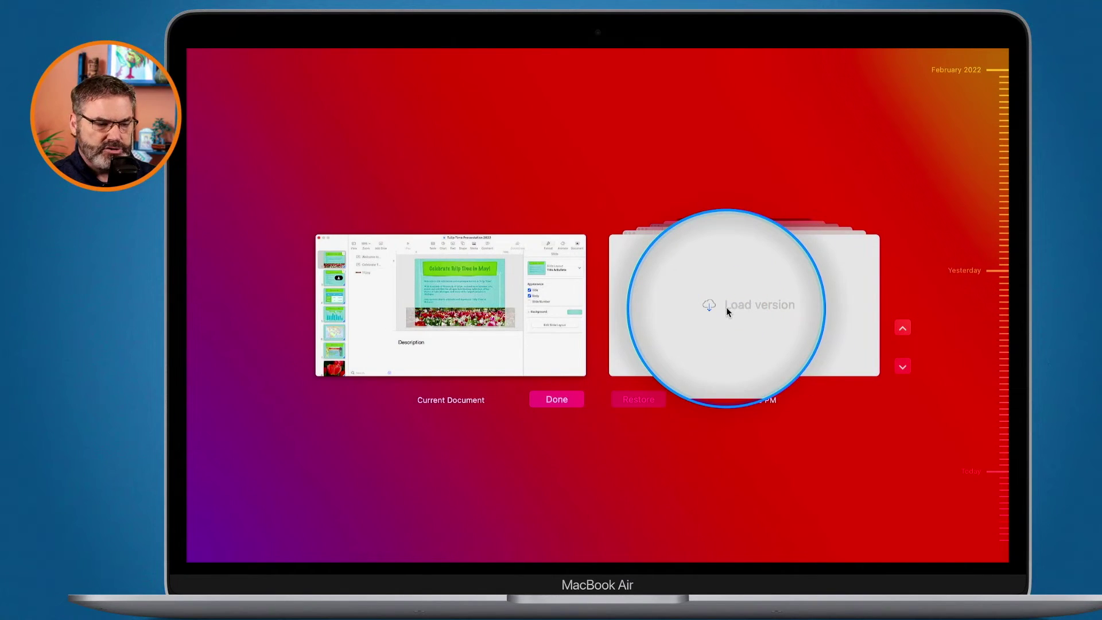
click(726, 308)
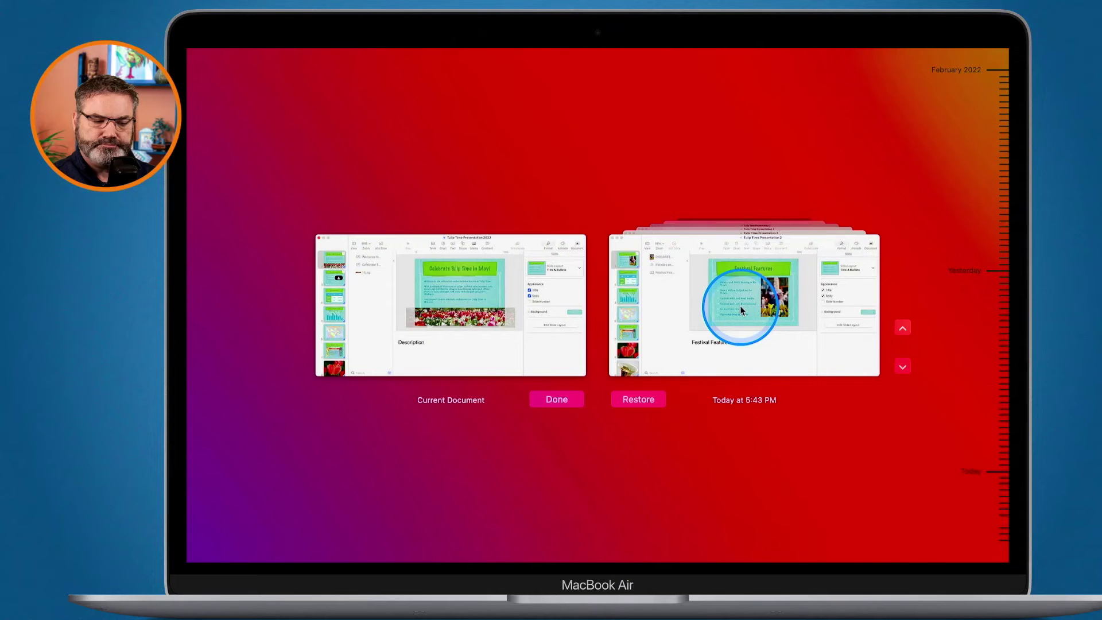
click(902, 329)
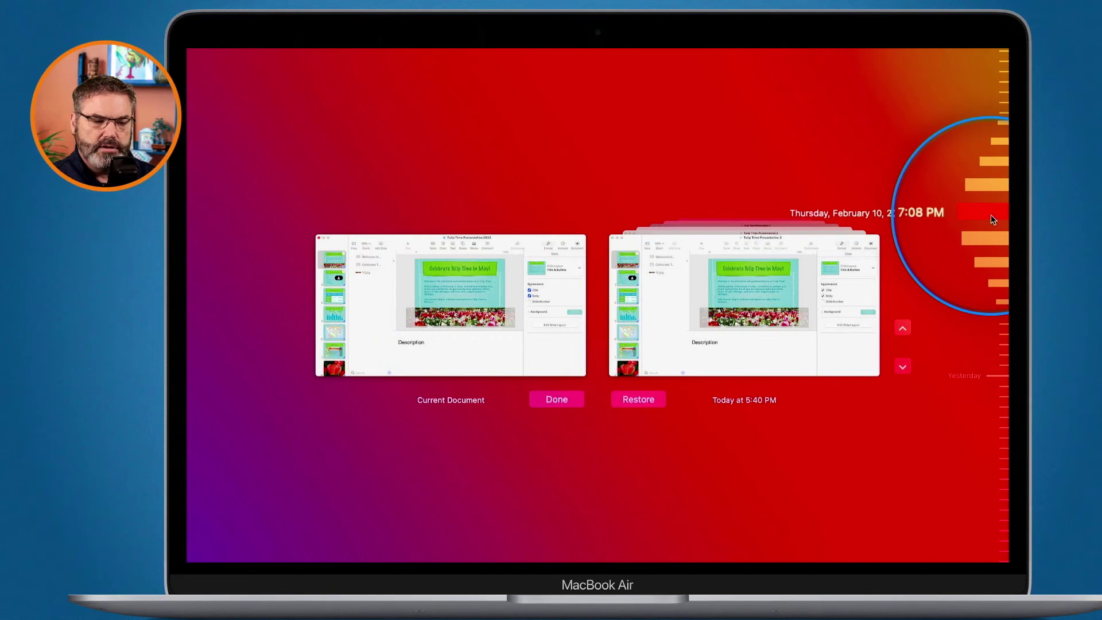
- Jump to the February 10, 2022 7:08 PM version on the timeline and load it for preview
click(991, 216)
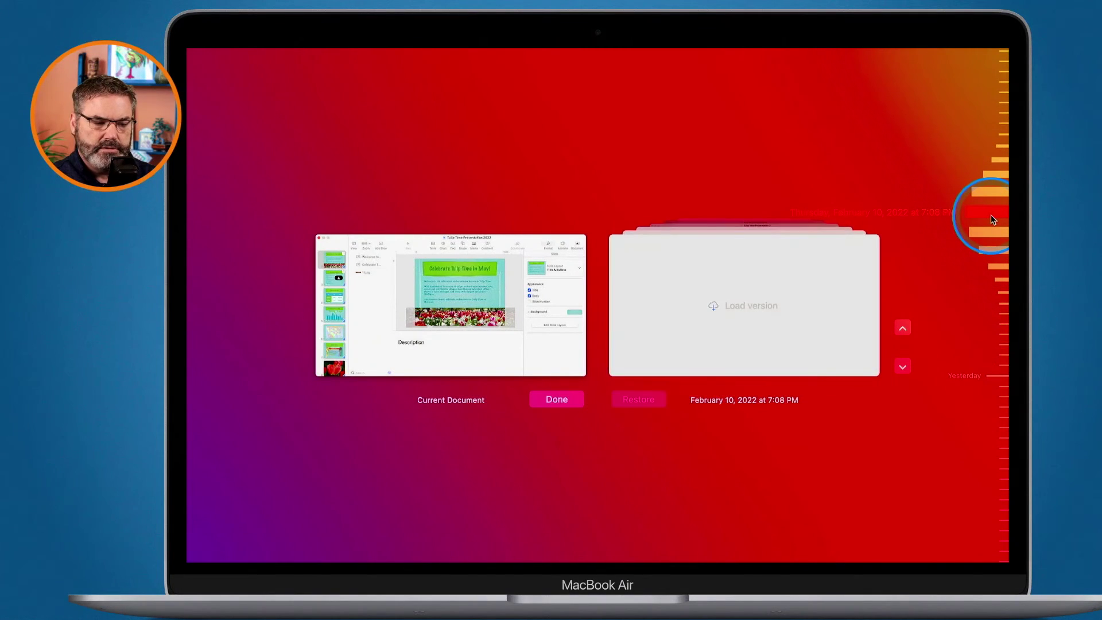
click(731, 308)
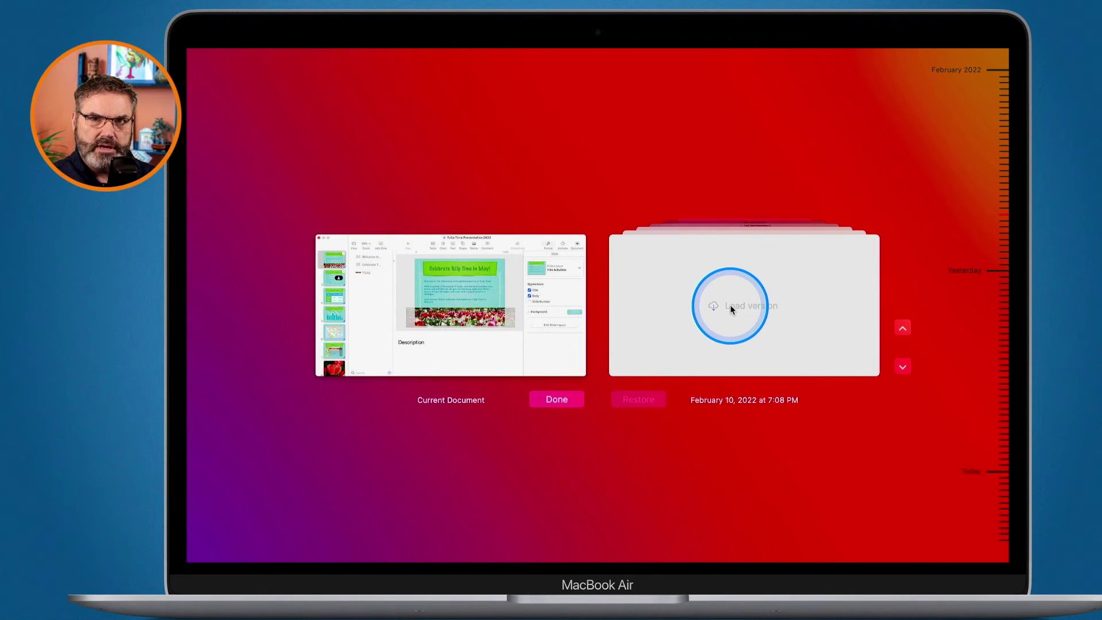
click(716, 307)
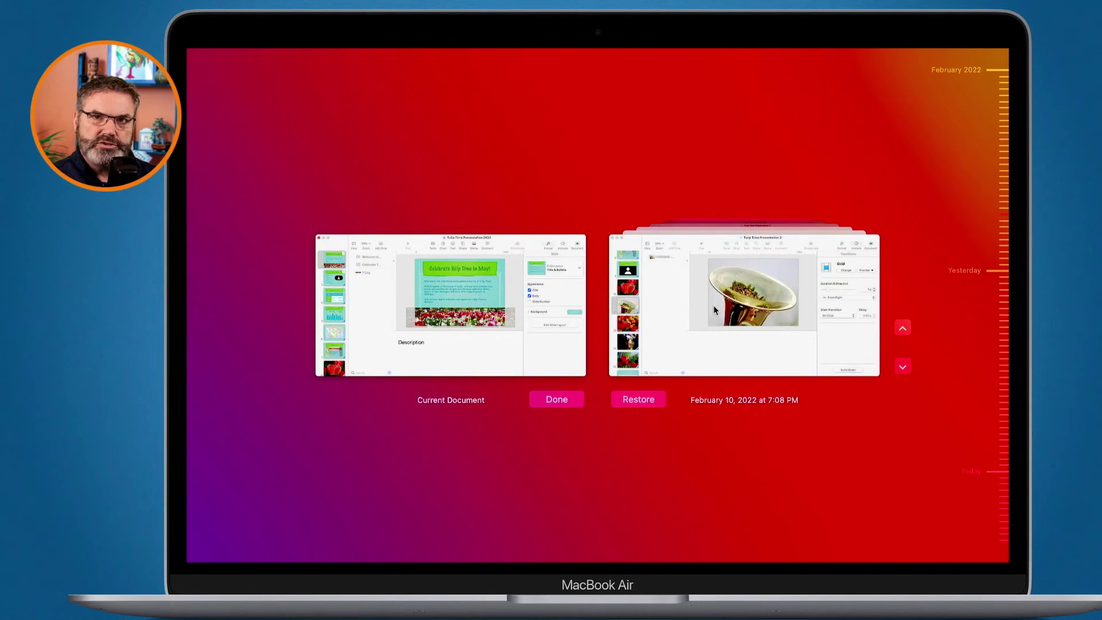
- Restore the February 10, 2022 7:08 PM version, with the brass horn photo slide, from the version browser
click(638, 402)
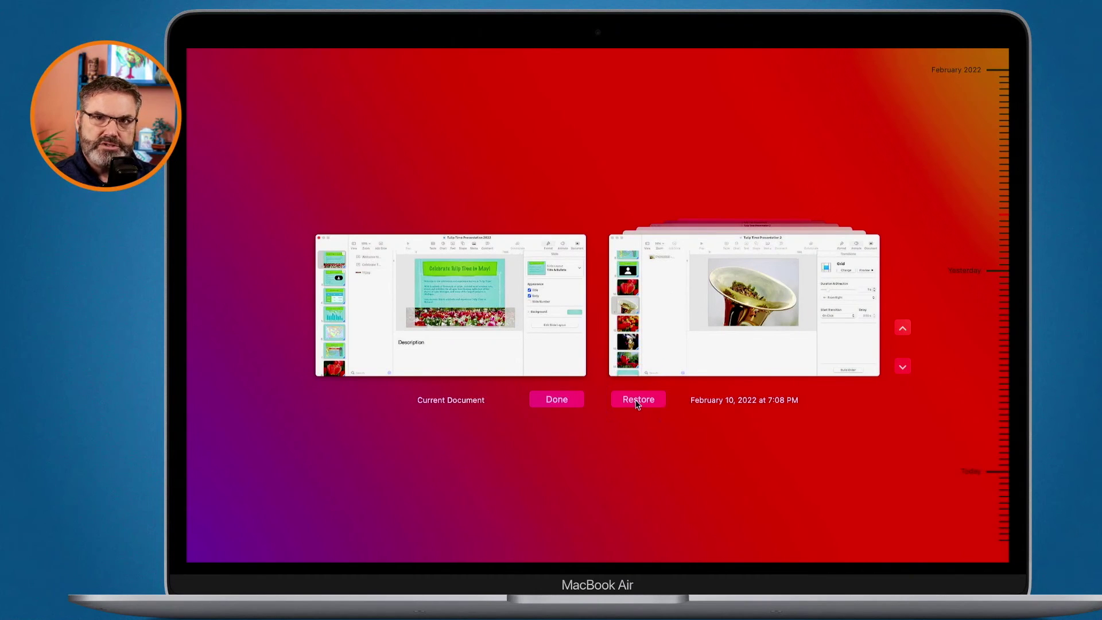